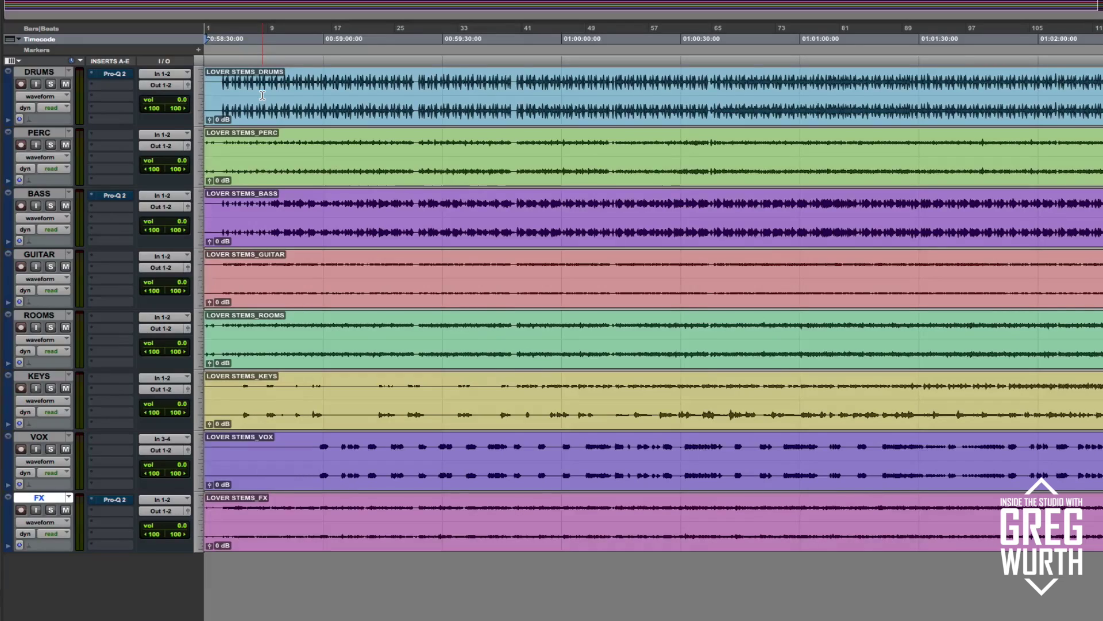
Briefly play the stems session, then show the DRUMS Pro-Q 2 low-cut near 100 Hz, moved up and right
{"action": "key", "text": "space"}
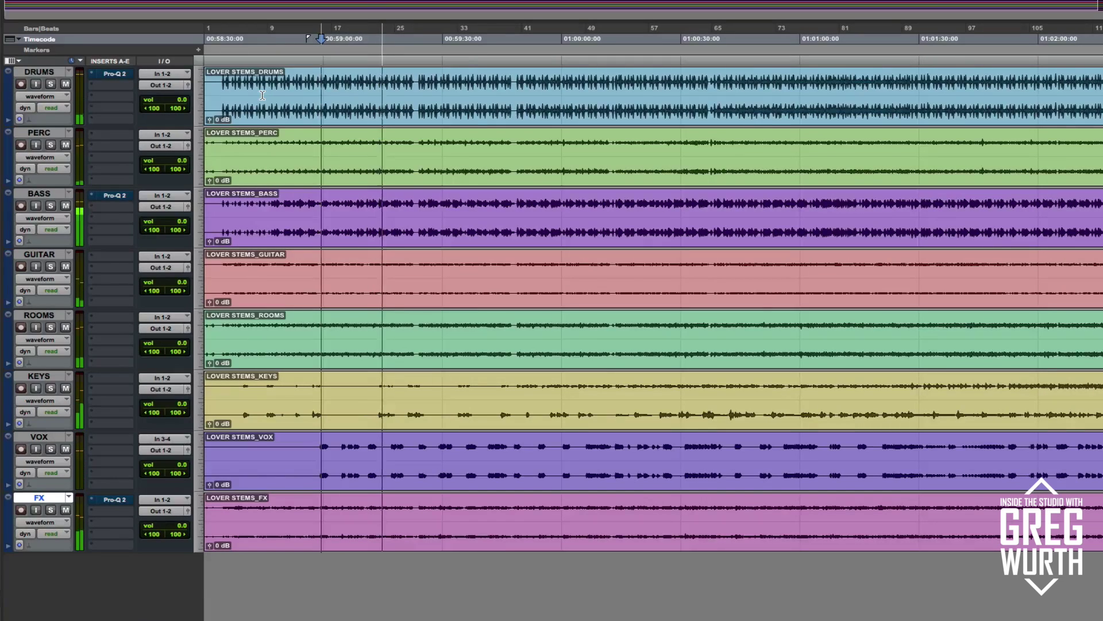
{"action": "key", "text": "space"}
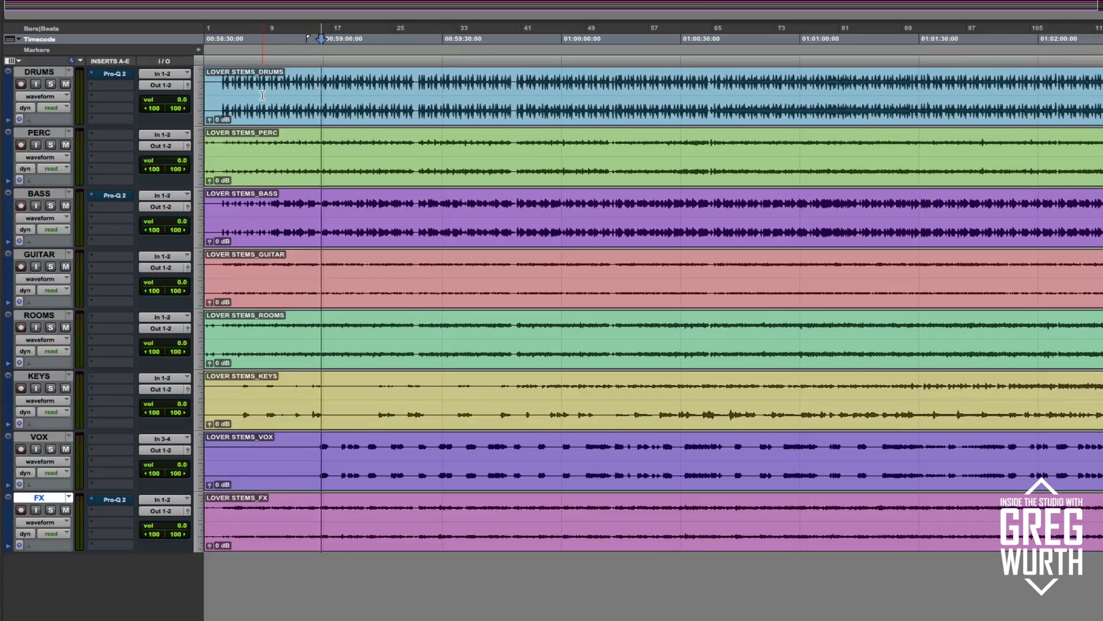
{"action": "left_click", "coordinate": [106, 76]}
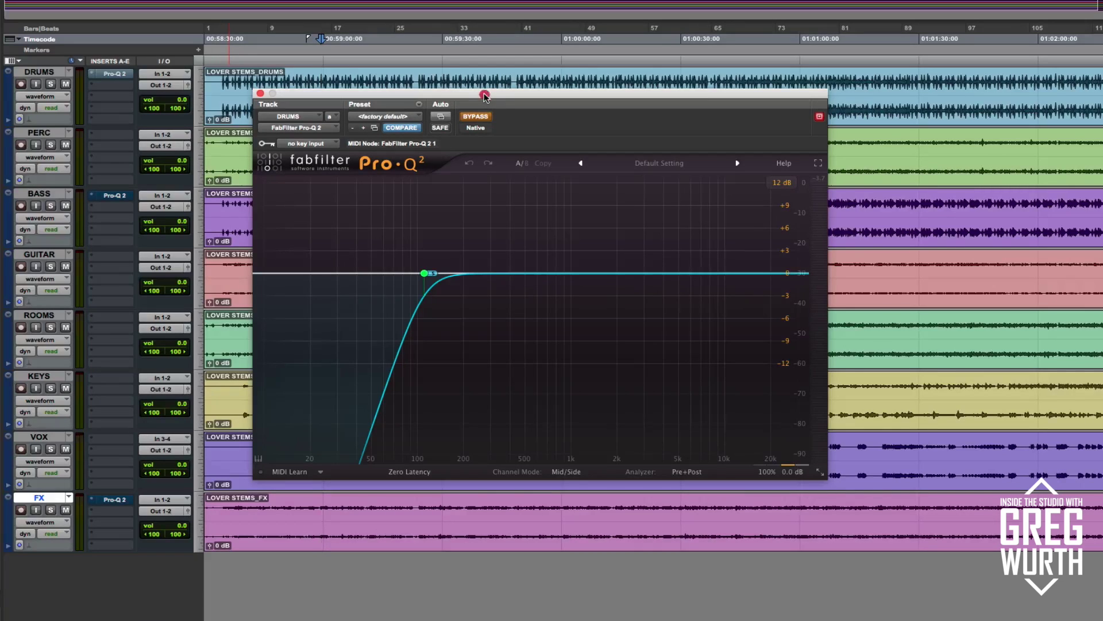
{"action": "left_click_drag", "start_coordinate": [485, 95], "coordinate": [565, 72]}
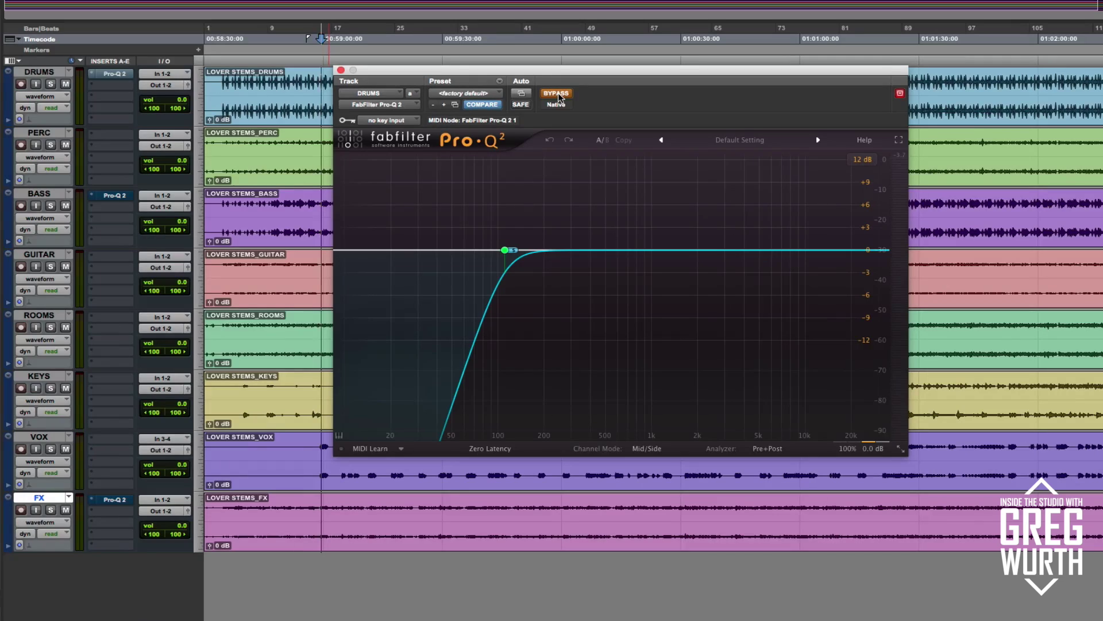
Play the drums and A/B the 100 Hz Pro-Q 2 low-cut, ending with it active
{"action": "key", "text": "space"}
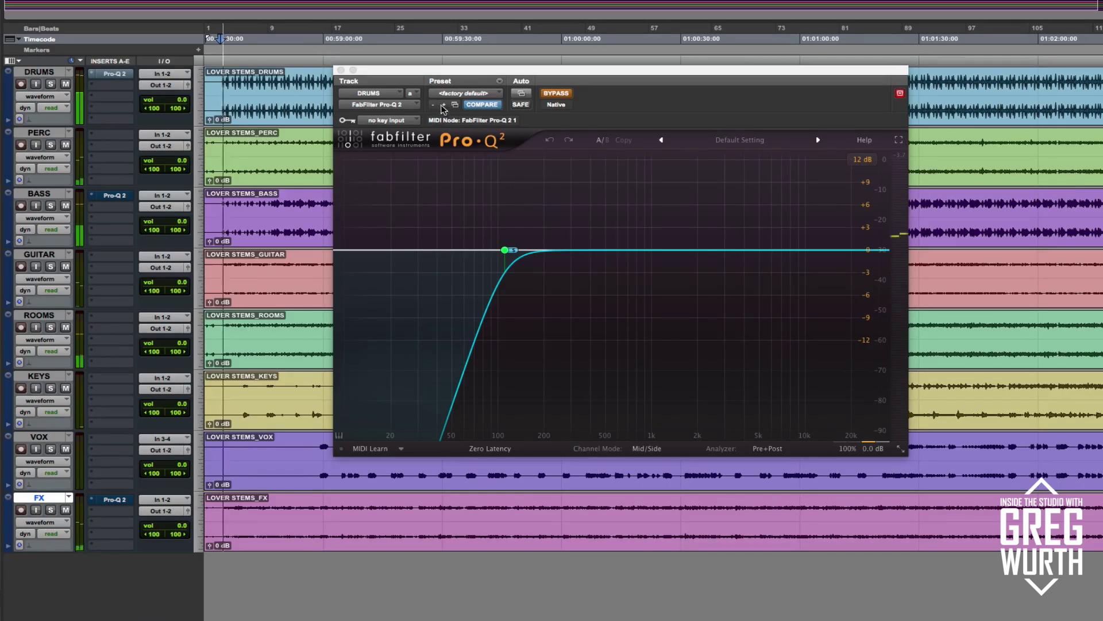
{"action": "left_click", "coordinate": [556, 93]}
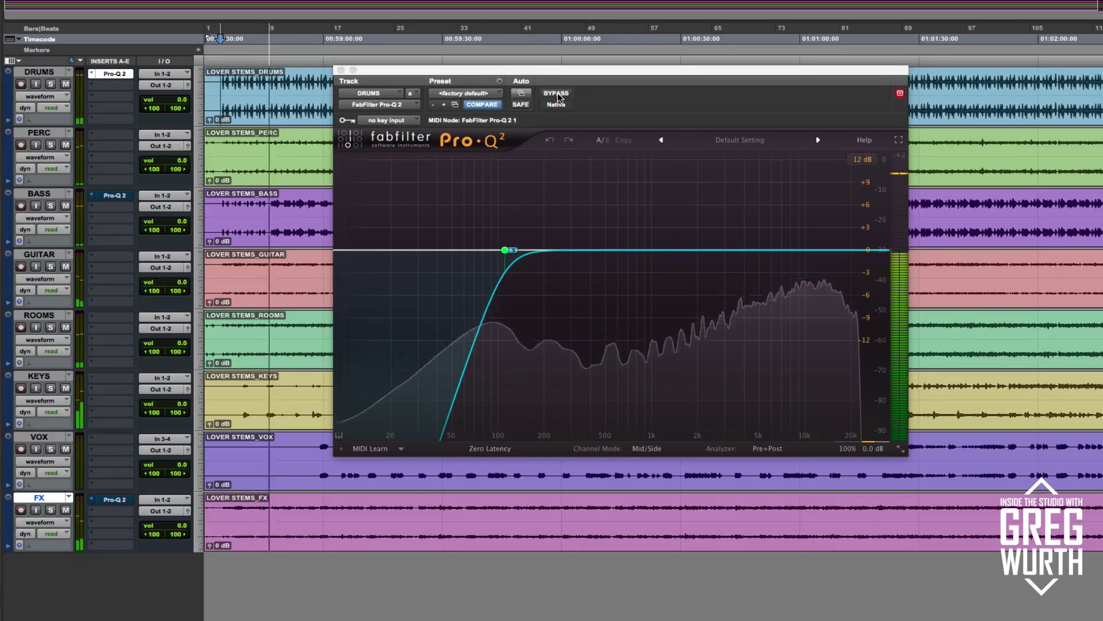
{"action": "left_click", "coordinate": [555, 94]}
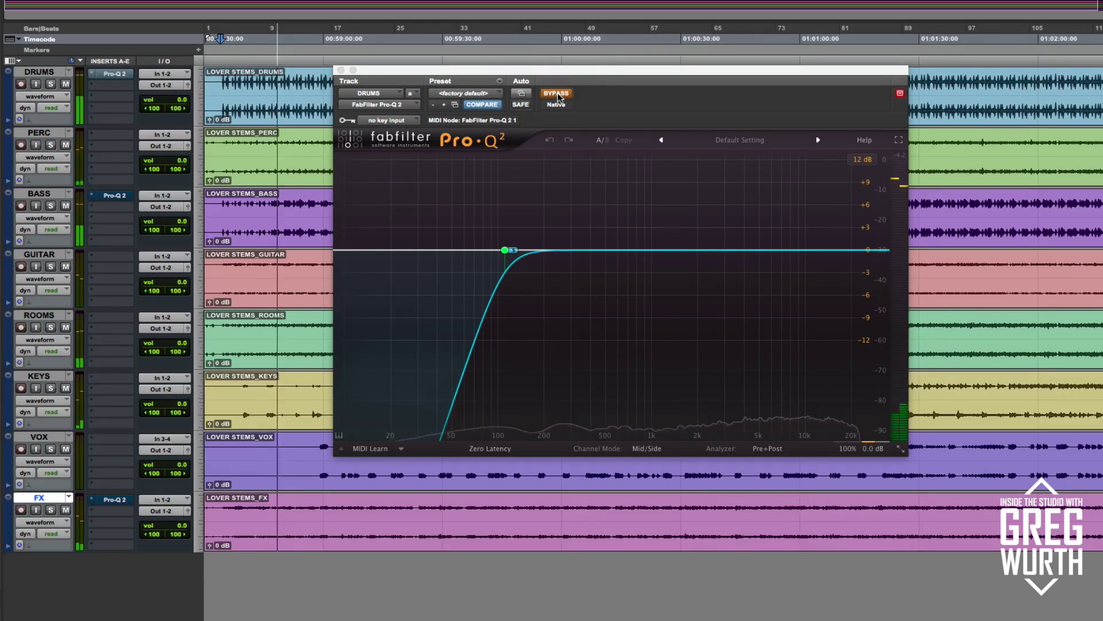
{"action": "left_click", "coordinate": [556, 94]}
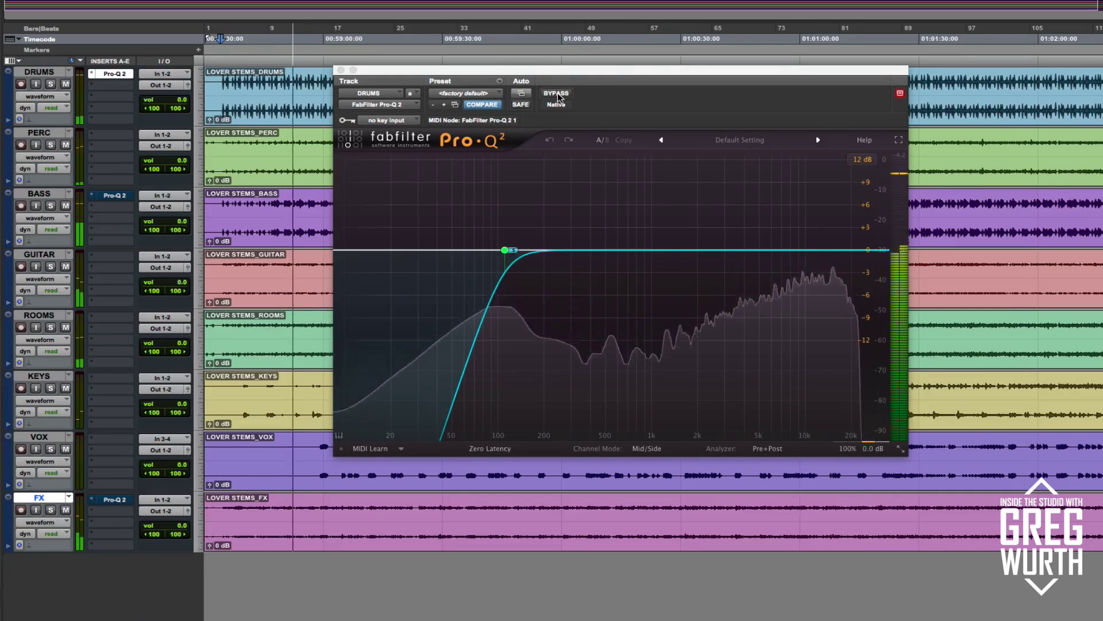
{"action": "key", "text": "space"}
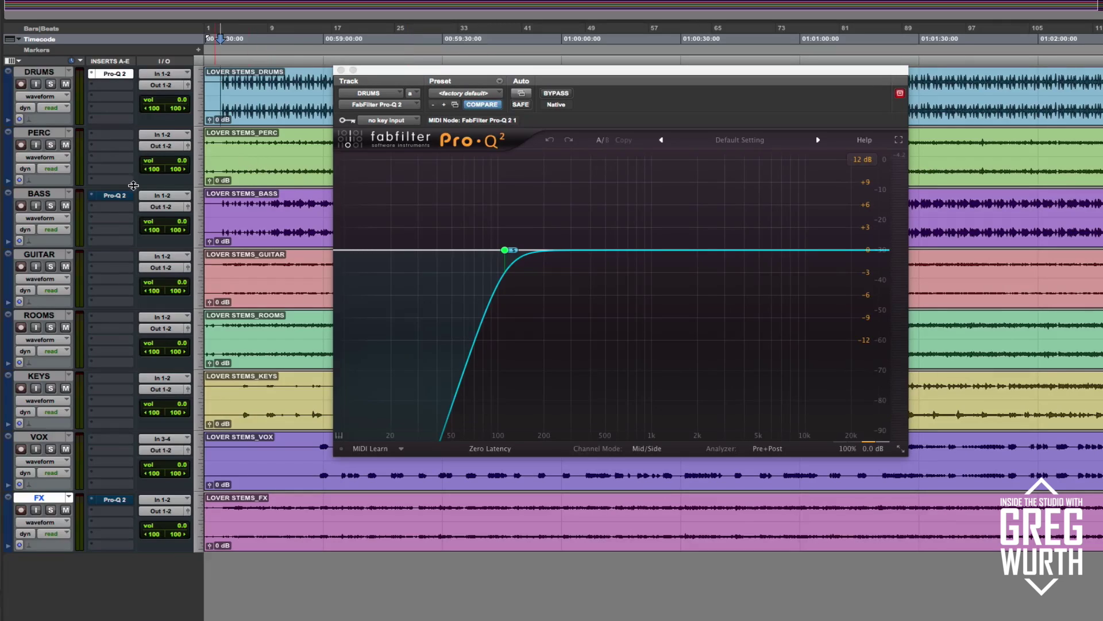
Show the BASS Pro-Q 2 and play from the bass clip, A/B-ing its 100 Hz low-cut
{"action": "left_click", "coordinate": [122, 198]}
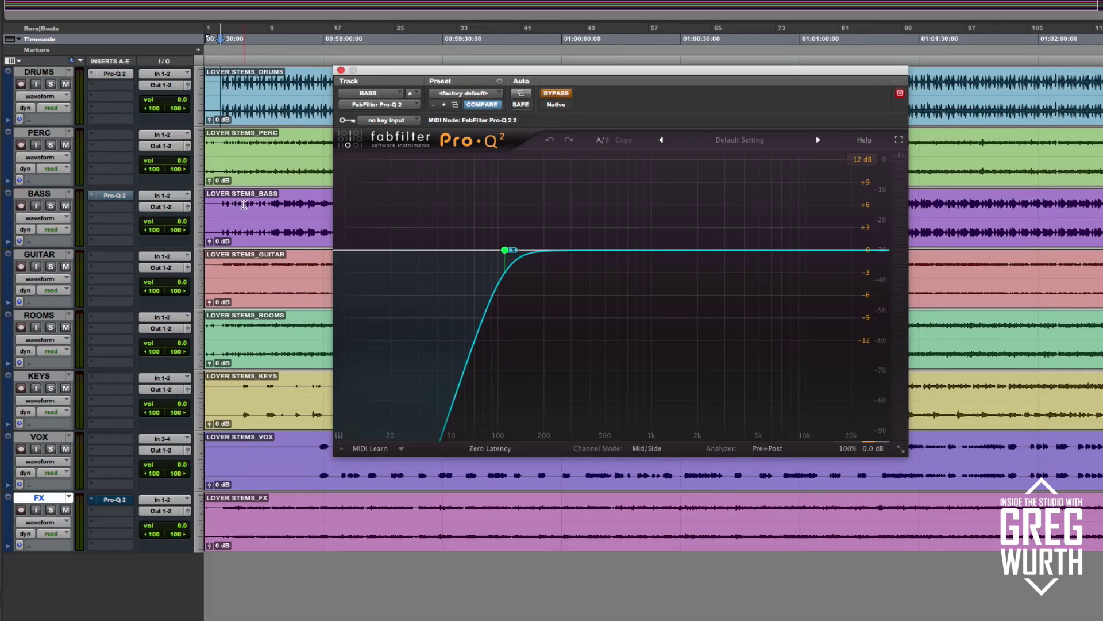
{"action": "left_click", "coordinate": [269, 199]}
{"action": "key", "text": "space"}
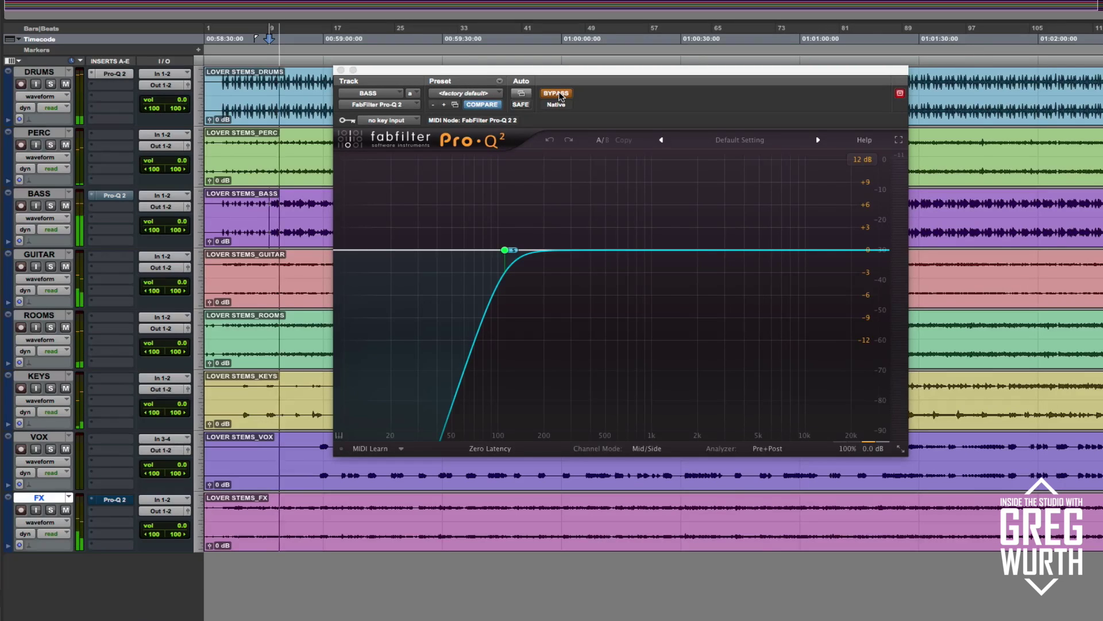
{"action": "left_click", "coordinate": [557, 93]}
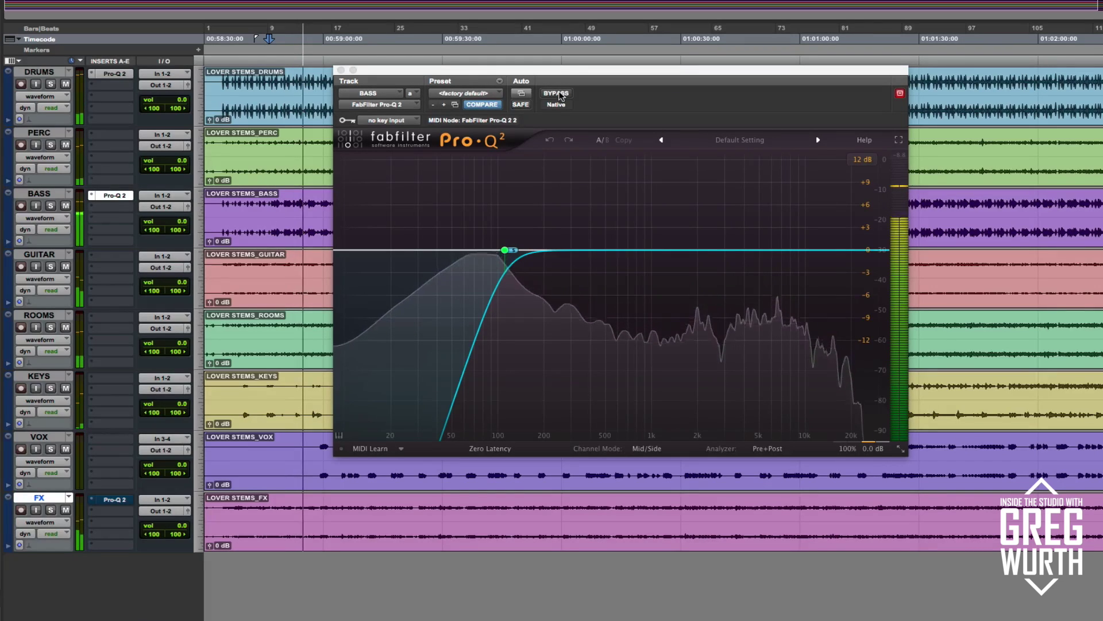
{"action": "left_click", "coordinate": [561, 95]}
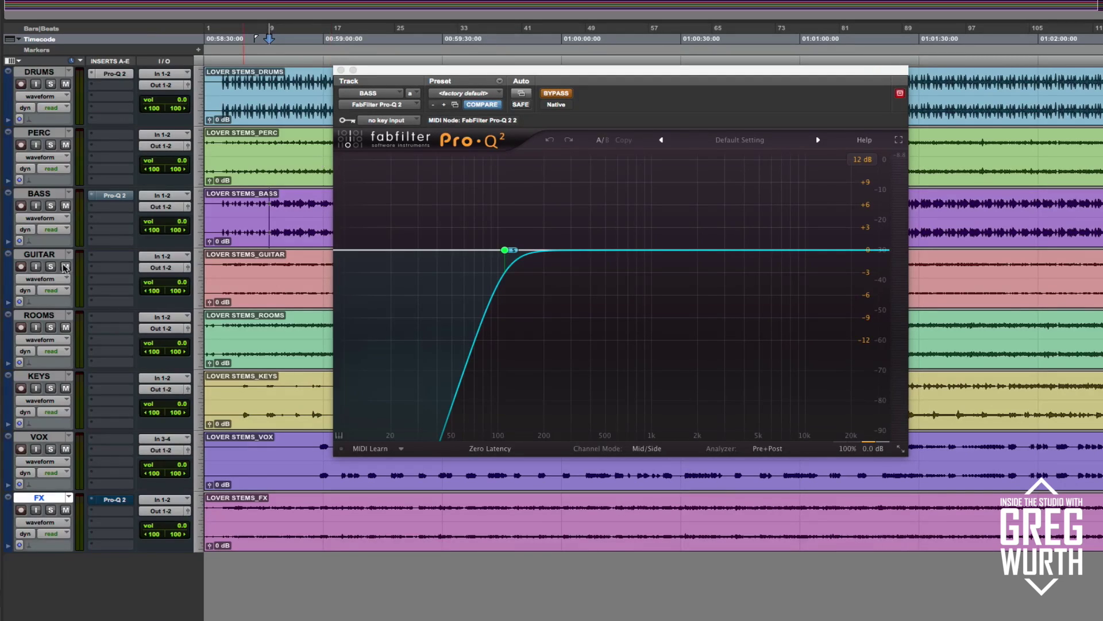
{"action": "left_click", "coordinate": [115, 195], "text": "super"}
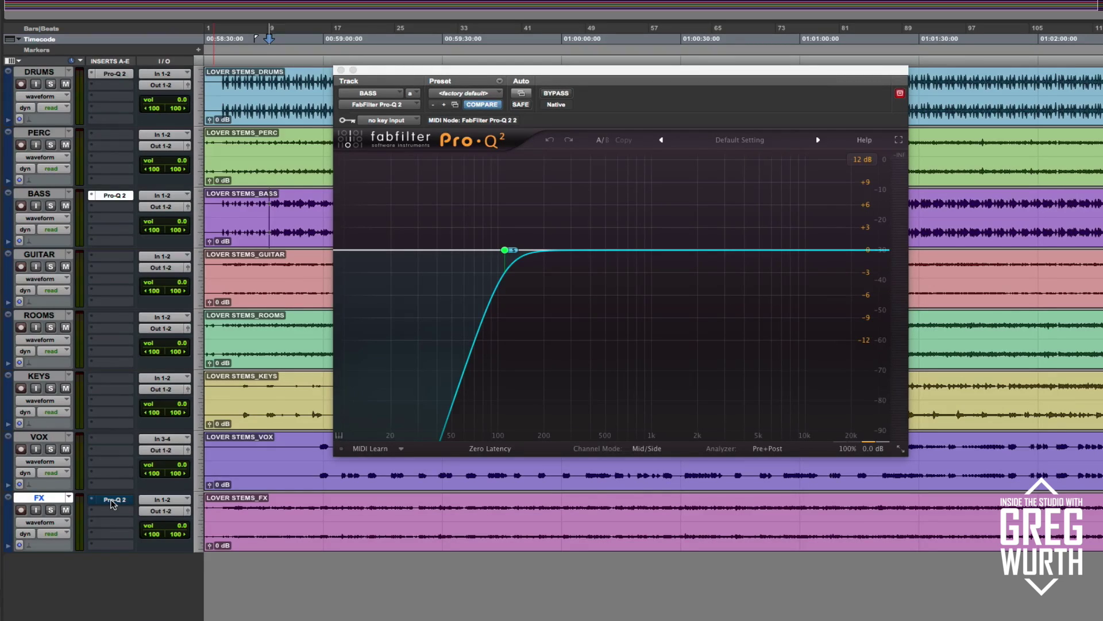
Display the FX Pro-Q 2 band-pass (150 Hz–8 kHz), set the play position in the drums clip, and play
{"action": "left_click", "coordinate": [113, 500]}
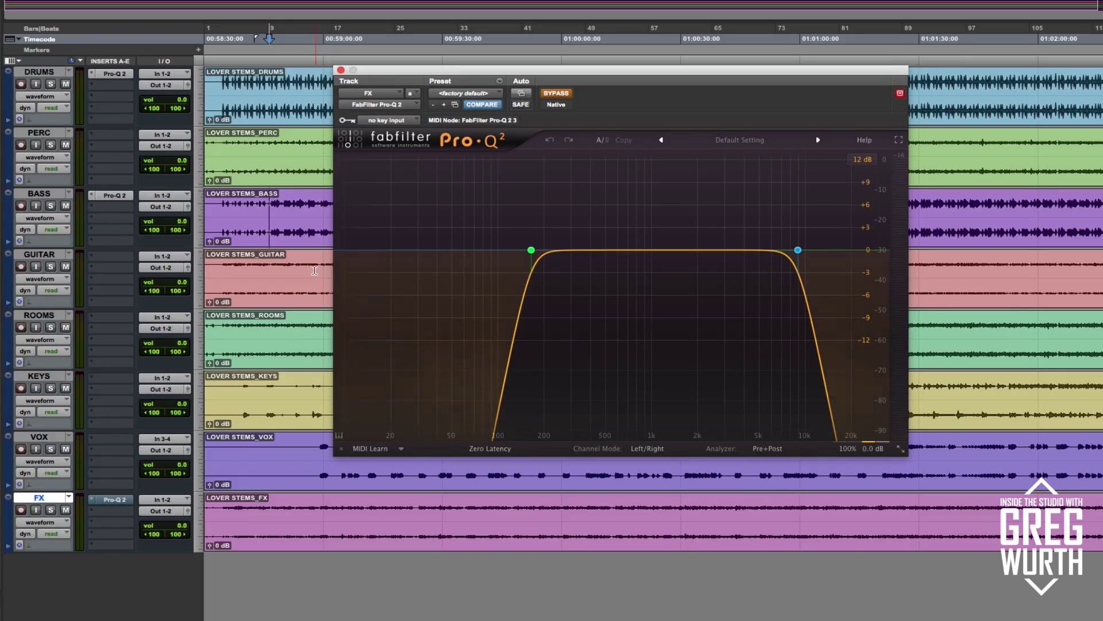
{"action": "left_click", "coordinate": [278, 80]}
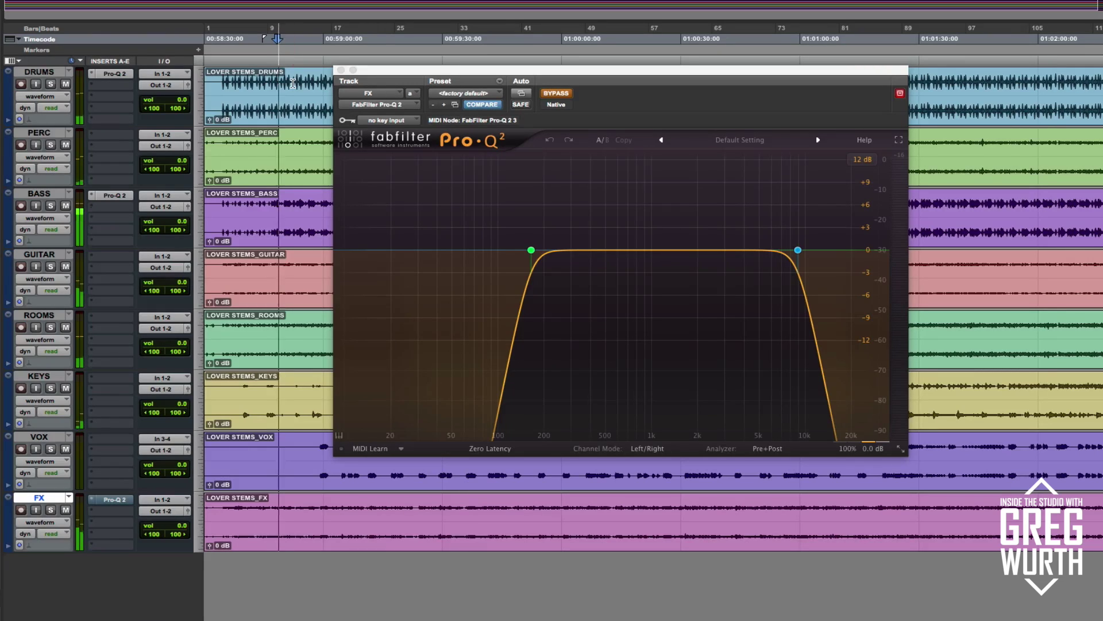
Toggle the FX Pro-Q 2 band-pass on and off during playback, ending bypassed
{"action": "left_click", "coordinate": [564, 93]}
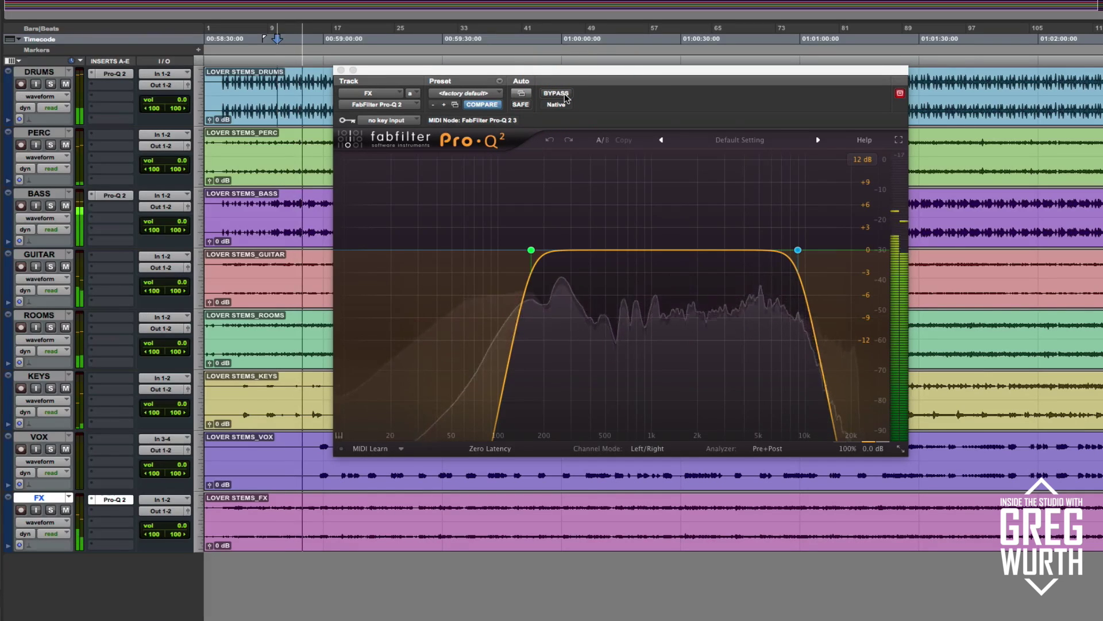
{"action": "left_click", "coordinate": [565, 93]}
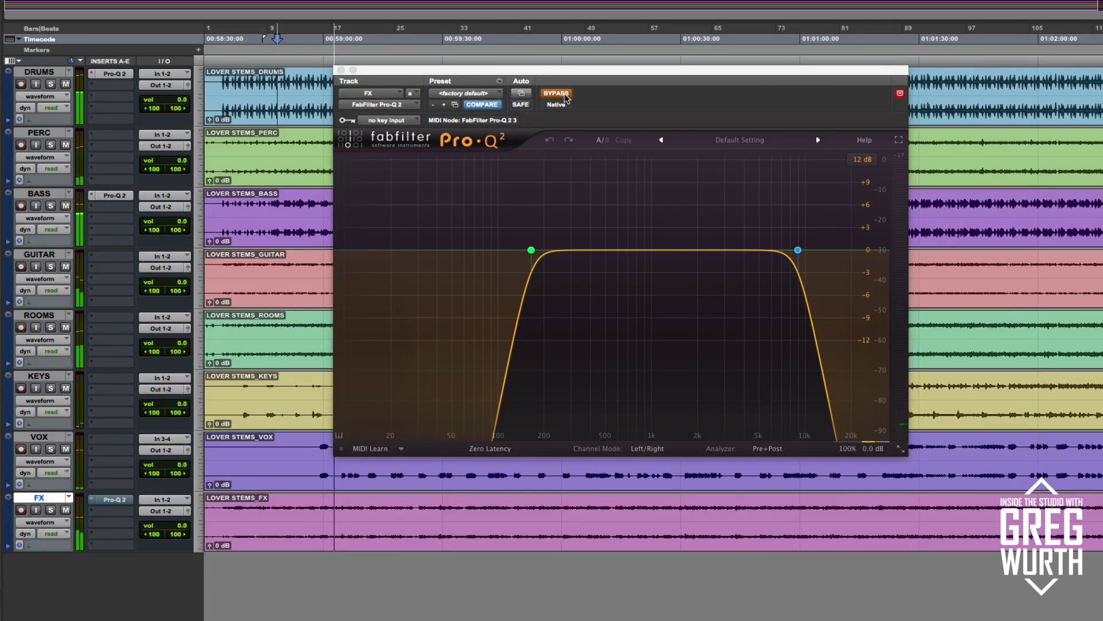
{"action": "left_click", "coordinate": [564, 93]}
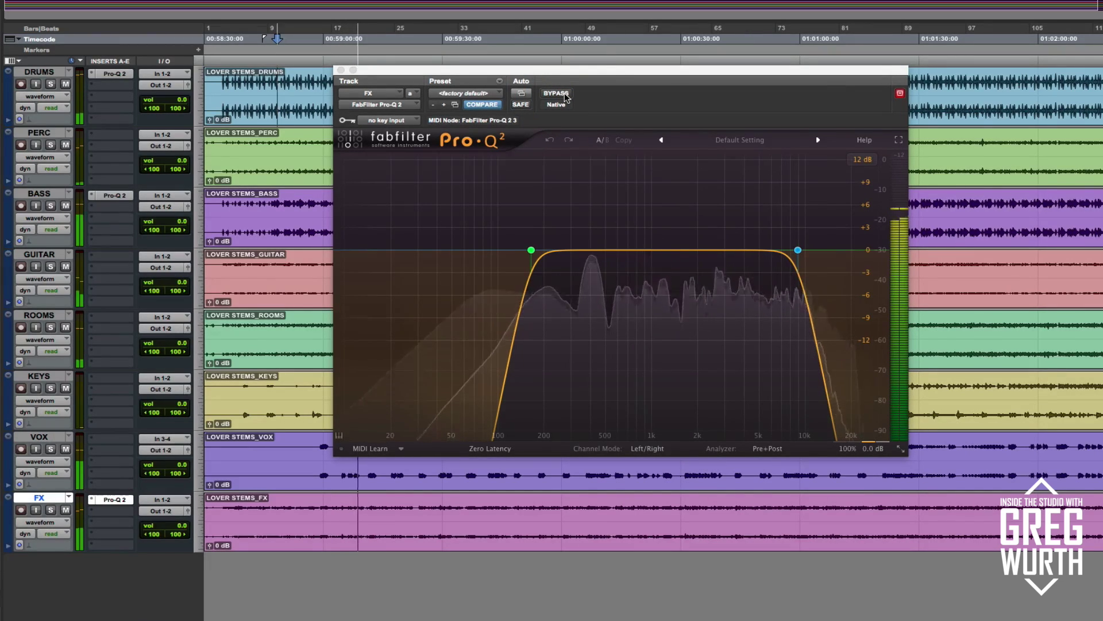
{"action": "left_click", "coordinate": [565, 94]}
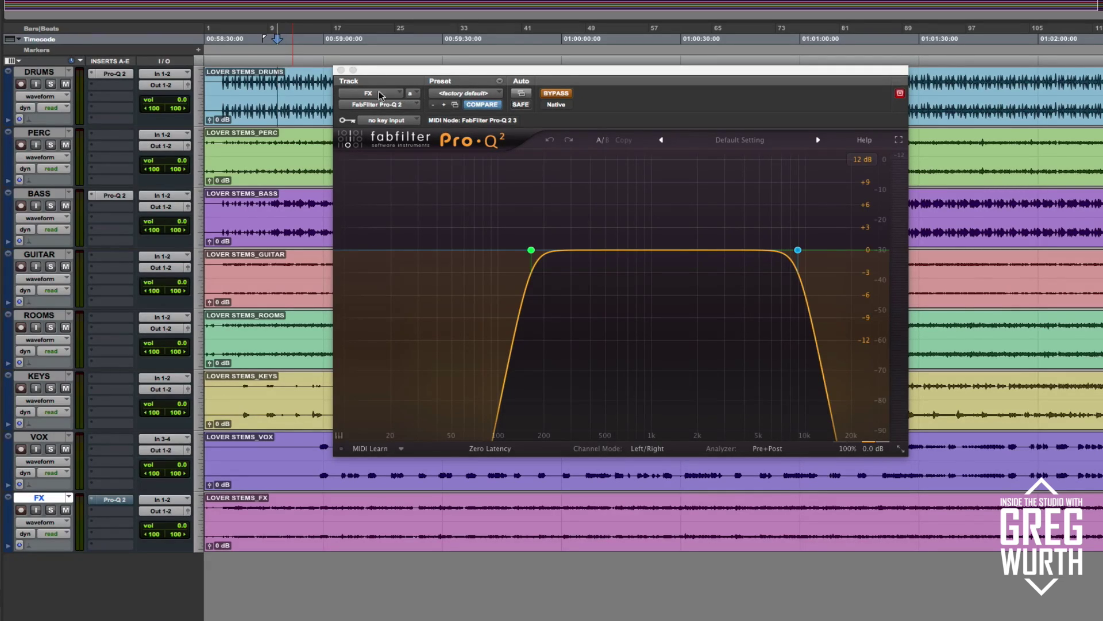
A/B the FX band-pass five more times, ending active, then stop and return to the session start
{"action": "left_click", "coordinate": [556, 93]}
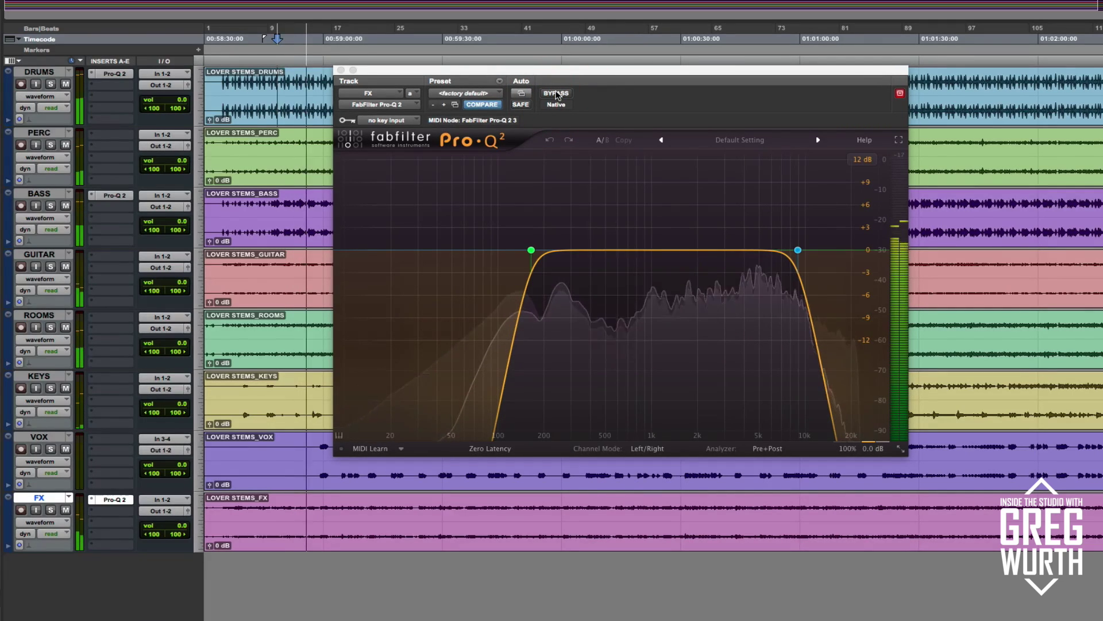
{"action": "left_click", "coordinate": [555, 93]}
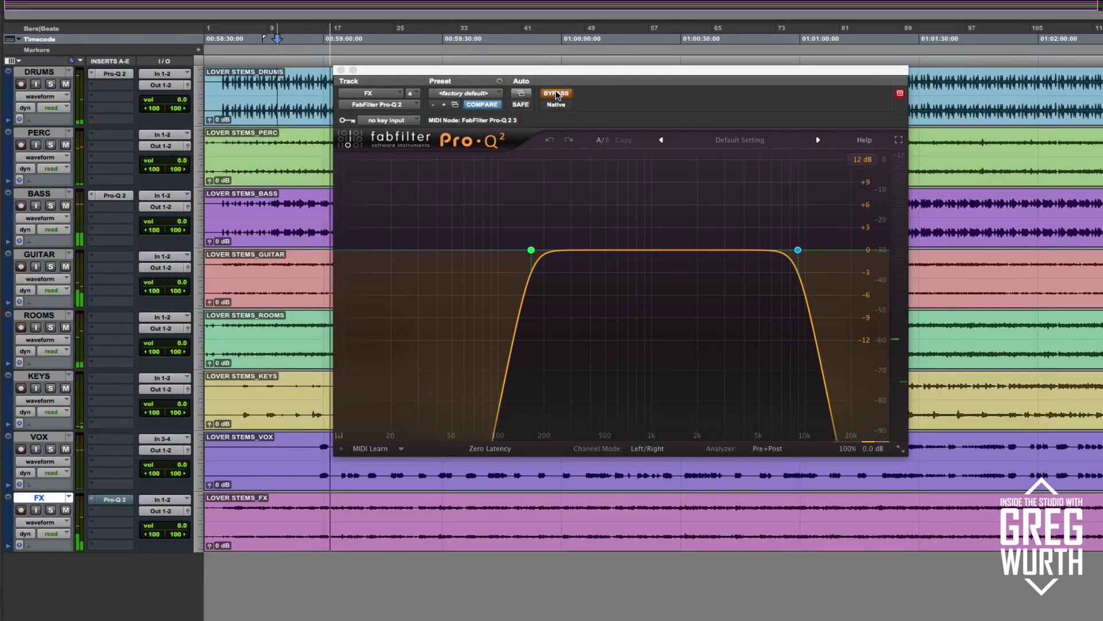
{"action": "left_click", "coordinate": [555, 93]}
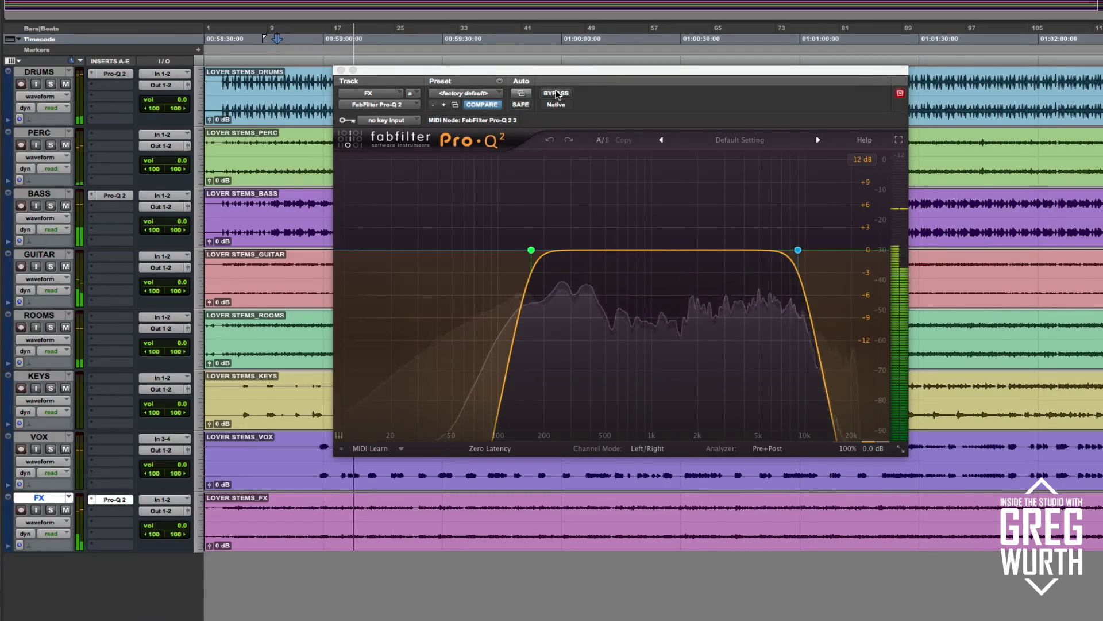
{"action": "left_click", "coordinate": [556, 93]}
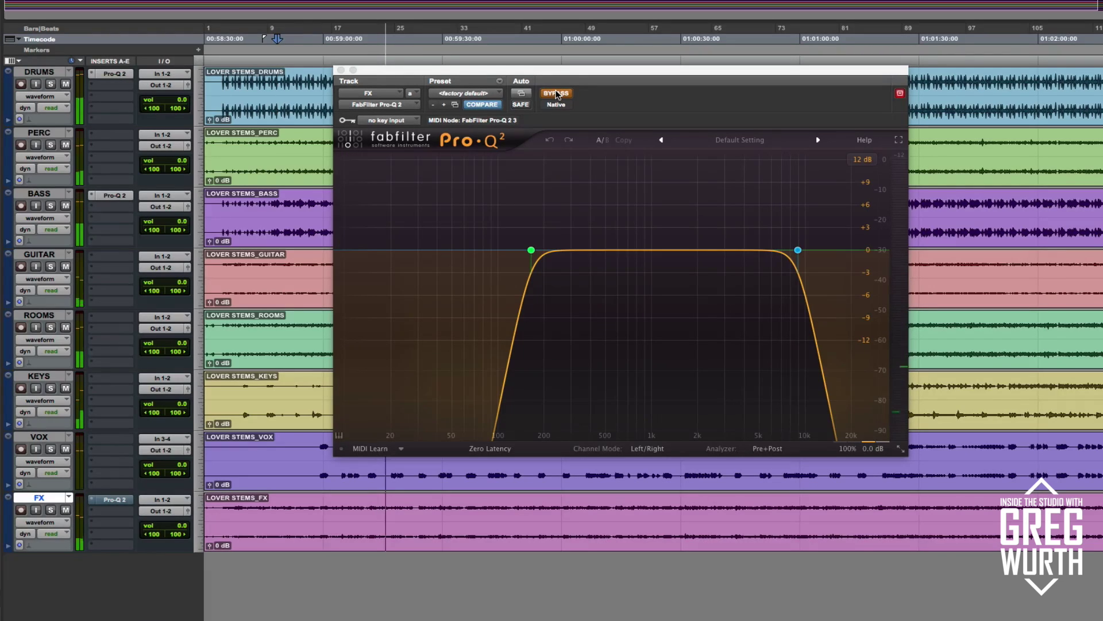
{"action": "left_click", "coordinate": [555, 94]}
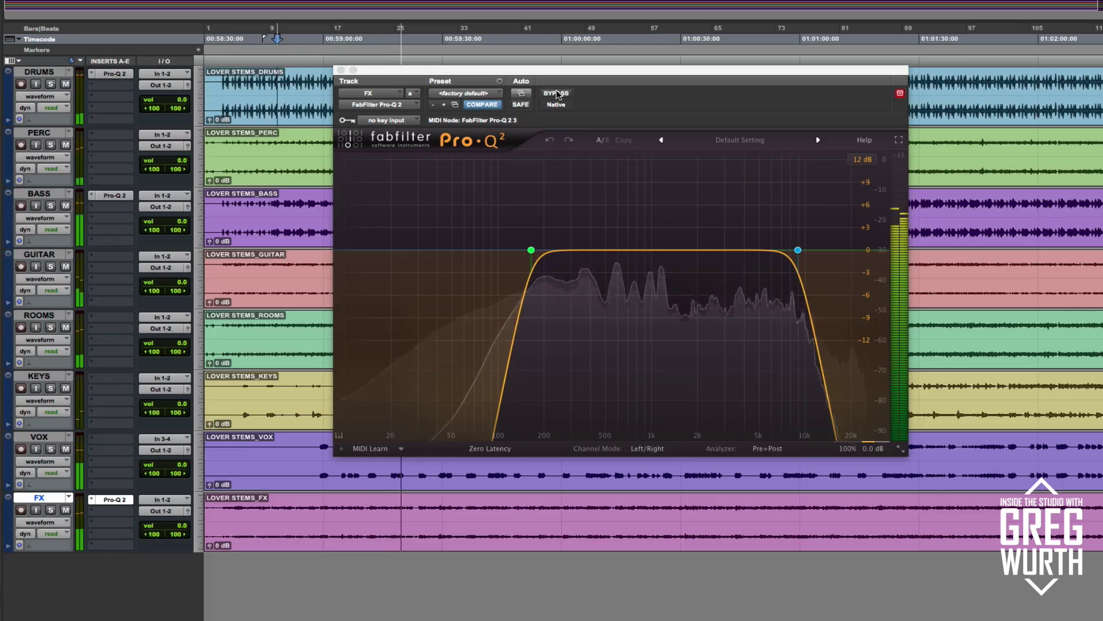
{"action": "key", "text": "space"}
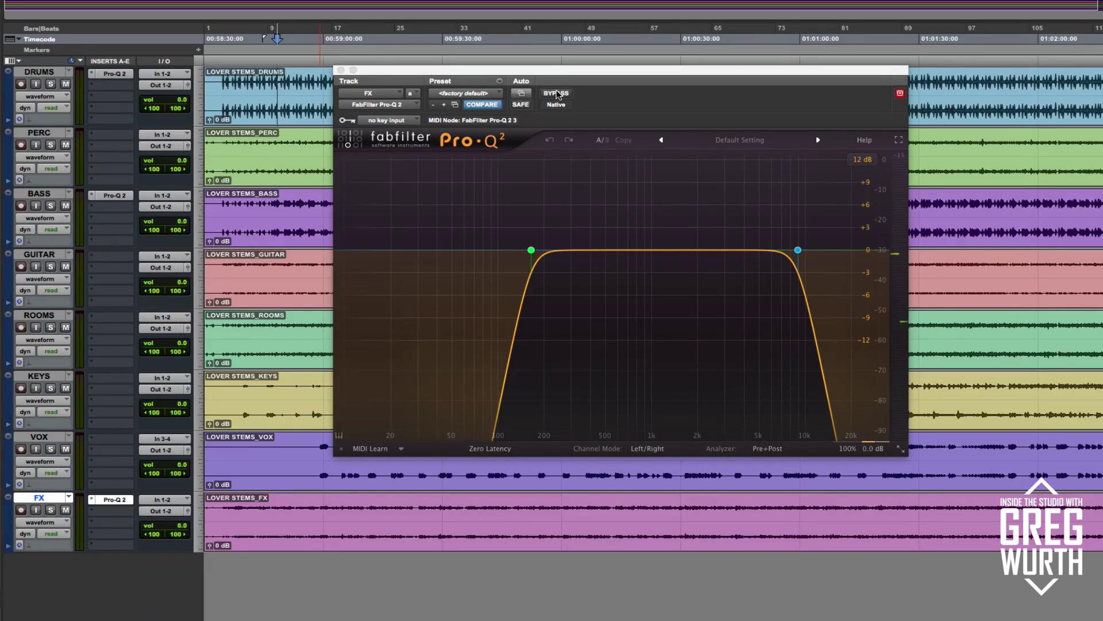
{"action": "key", "text": "Return"}
Toggle all three Pro-Q 2 filters together repeatedly during playback, ending active, then stop
{"action": "mouse_move", "coordinate": [872, 448]}
{"action": "left_click", "coordinate": [115, 195], "text": "alt+super"}
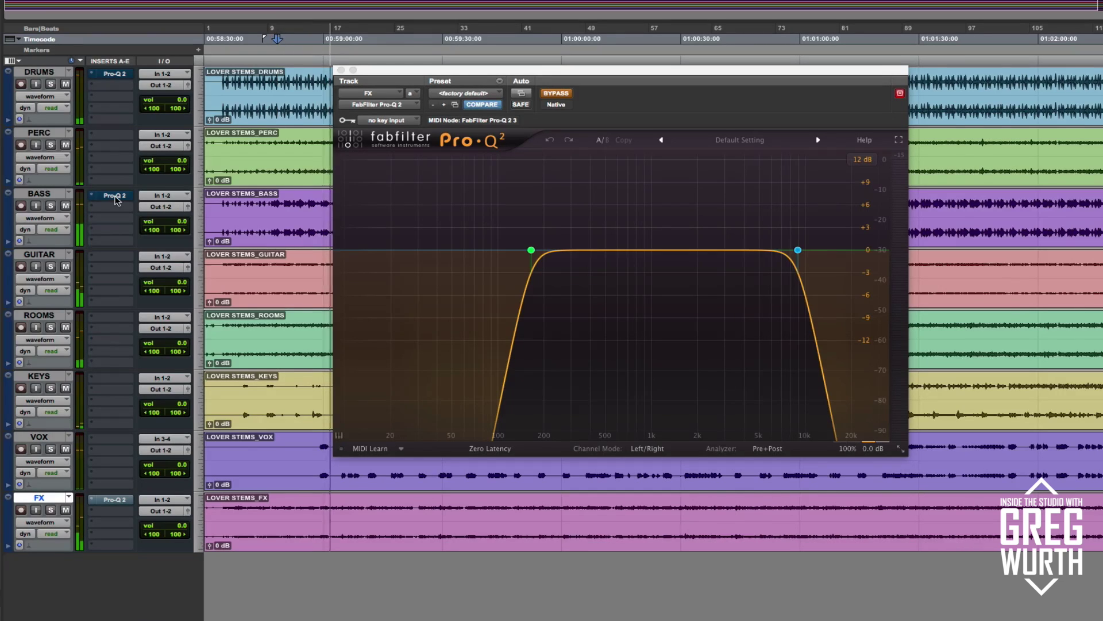
{"action": "left_click", "coordinate": [115, 196], "text": "alt+super"}
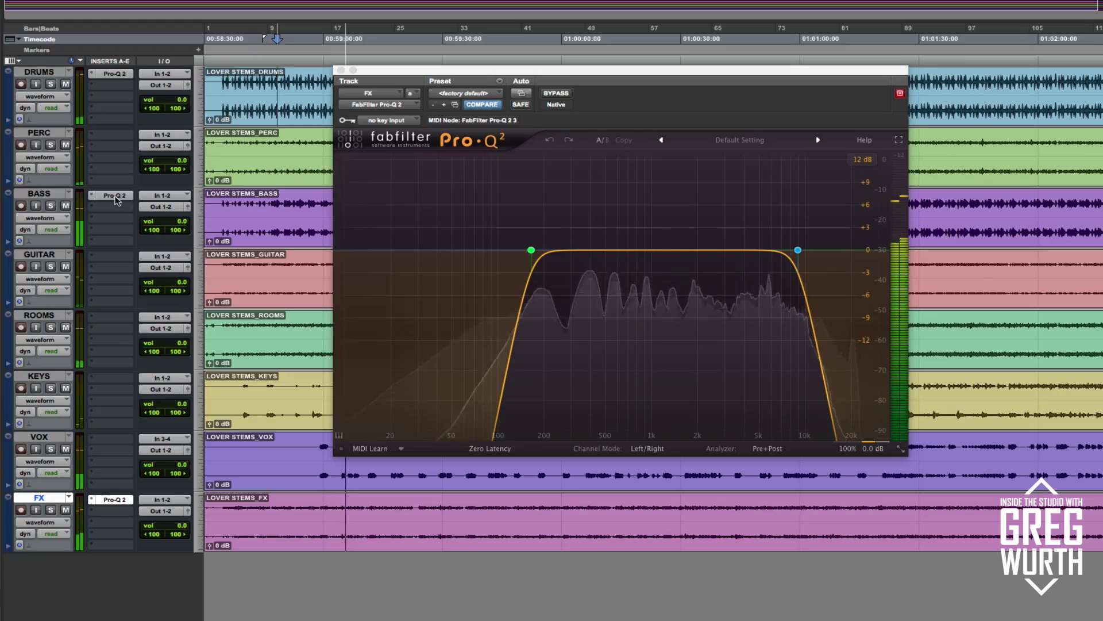
{"action": "left_click", "coordinate": [115, 196], "text": "alt+super"}
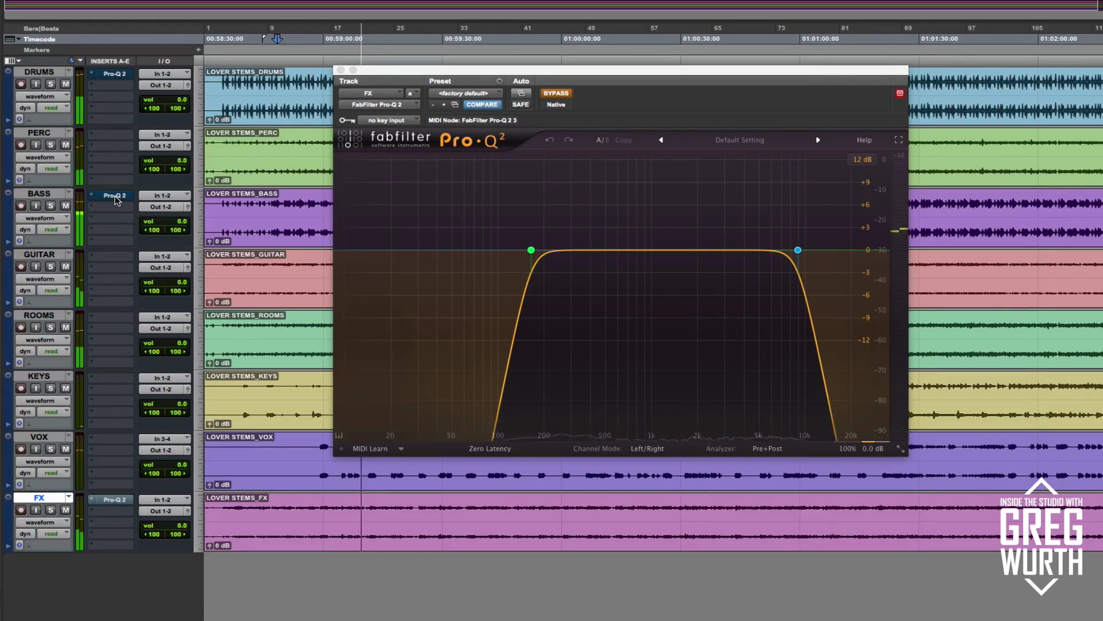
{"action": "left_click", "coordinate": [114, 196], "text": "alt+super"}
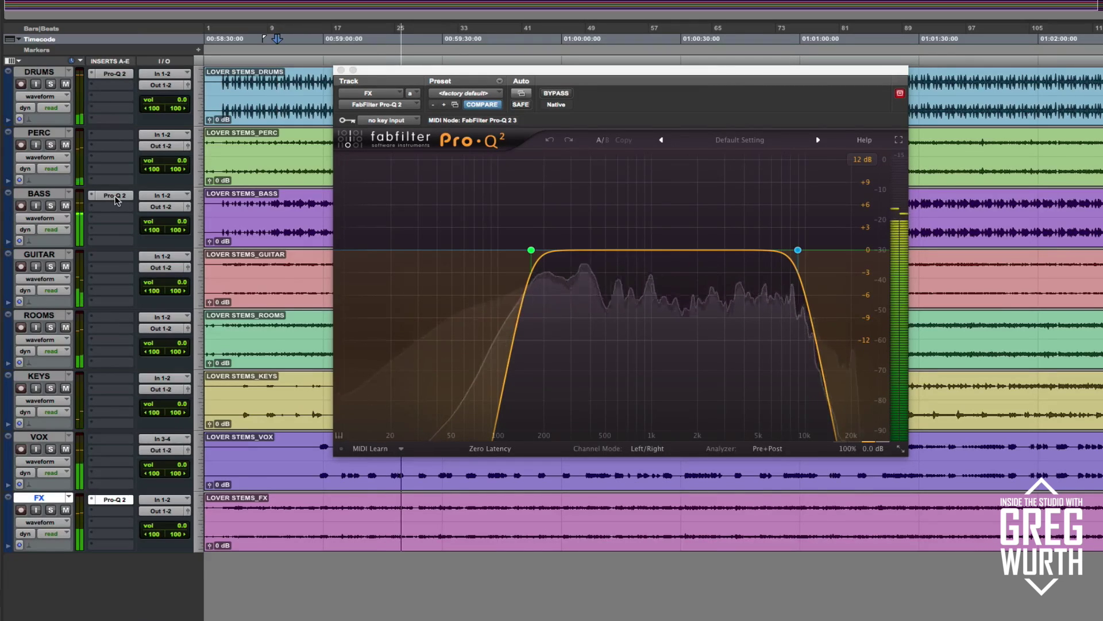
{"action": "left_click", "coordinate": [115, 196], "text": "alt+super"}
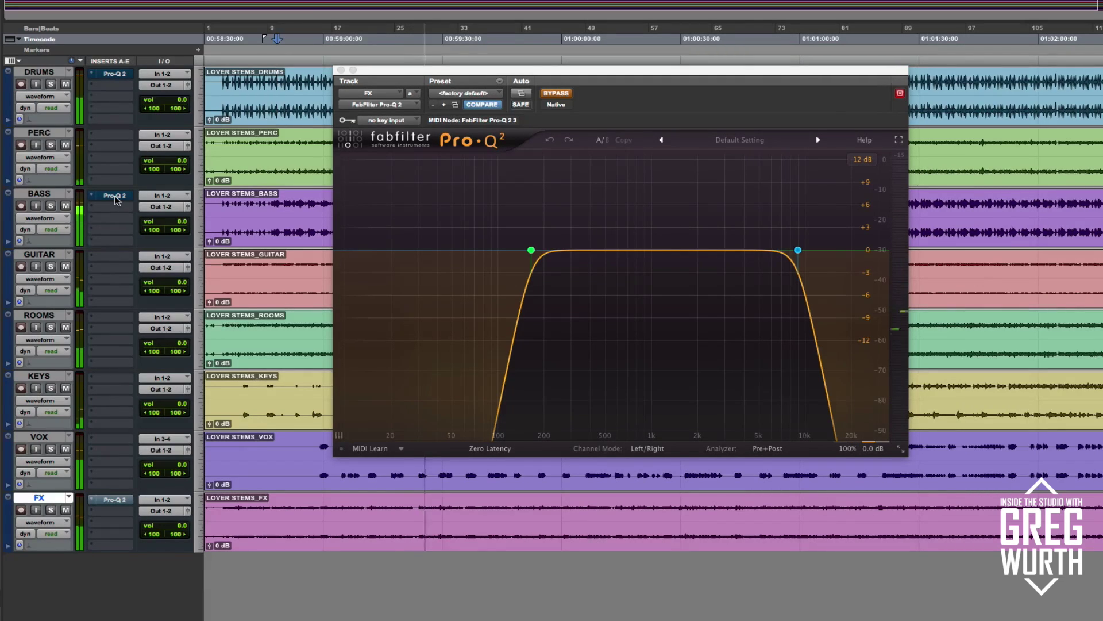
{"action": "left_click", "coordinate": [115, 196], "text": "alt+super"}
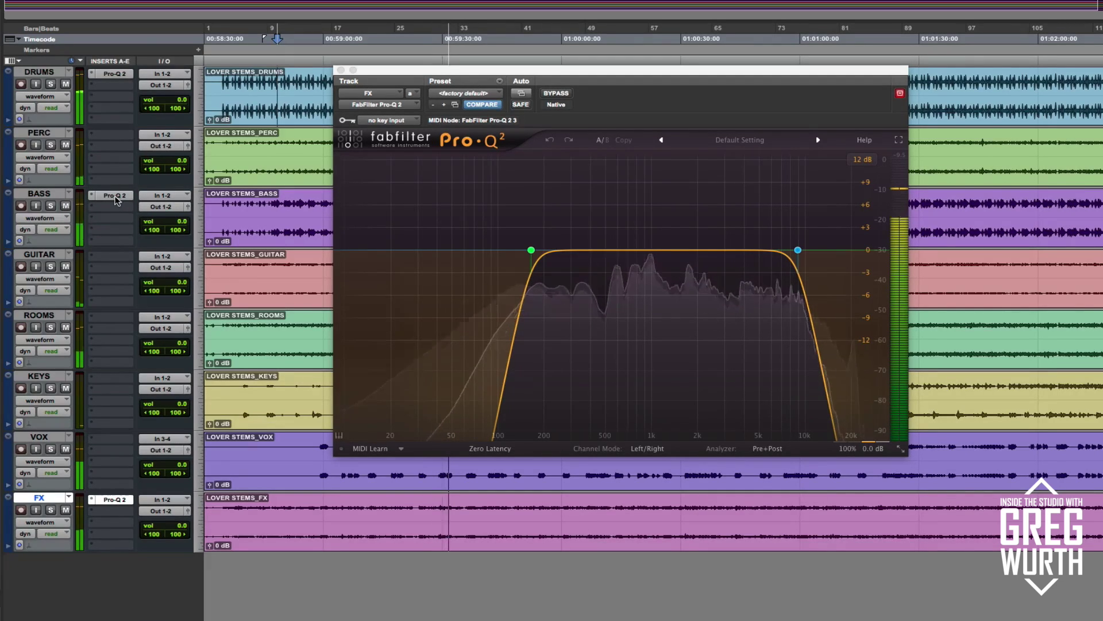
{"action": "key", "text": "space"}
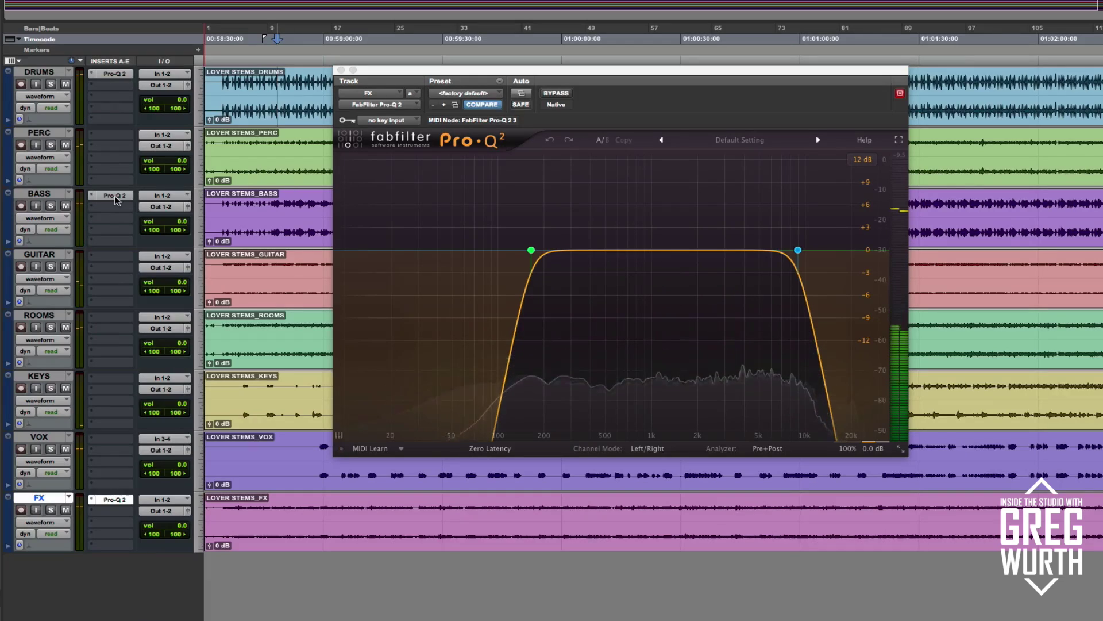